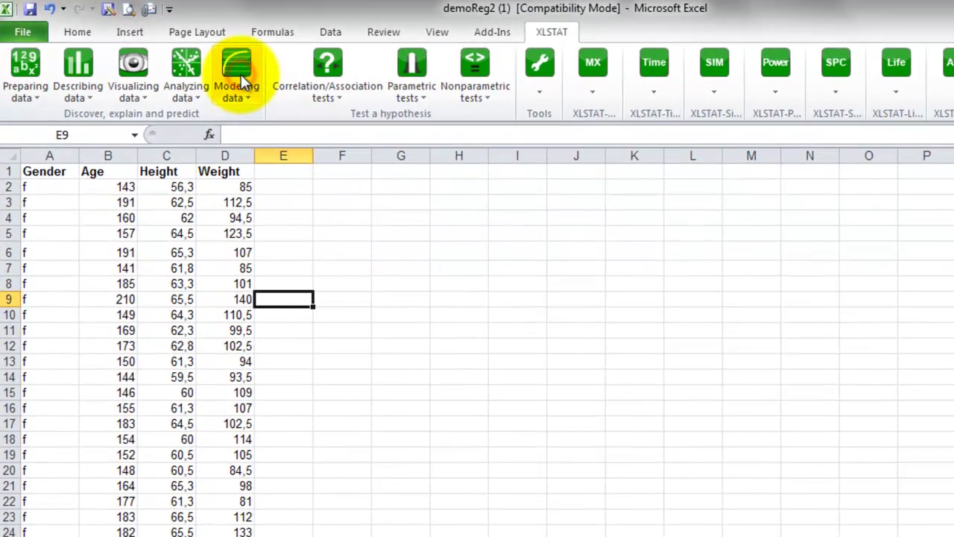
Open XLSTAT's Linear regression dialog from the Modeling data menu
left_click(241, 74)
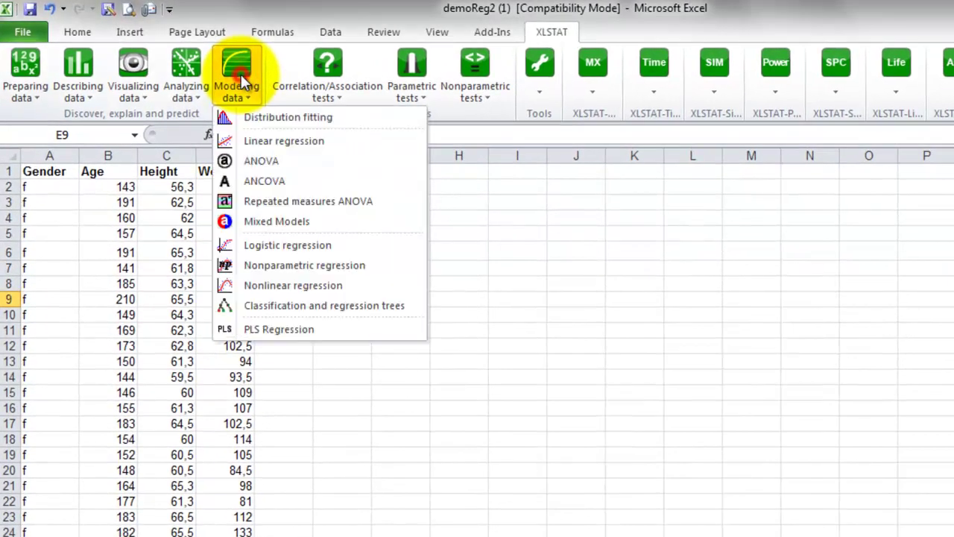
left_click(315, 146)
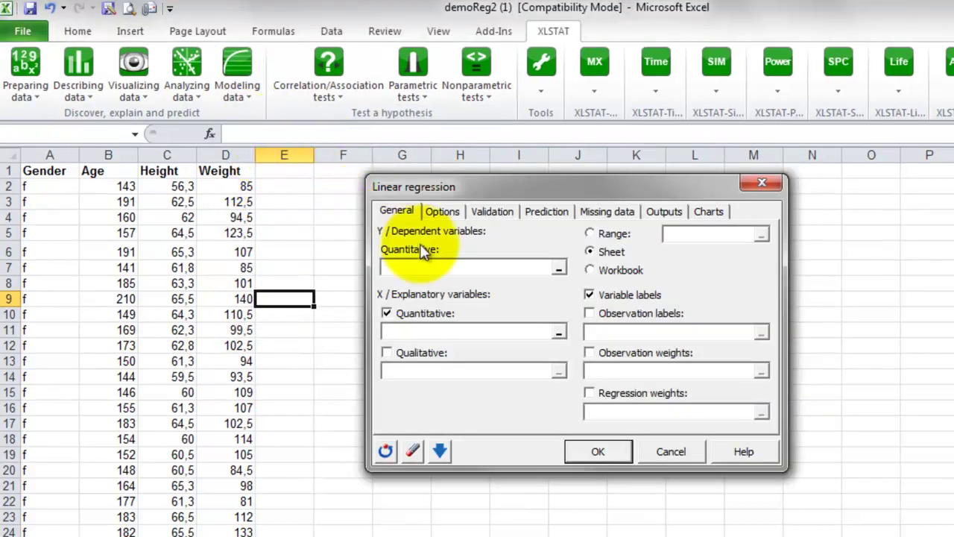
Set Weight (column D) as the dependent Y and Age–Height (columns B:C) as explanatory X variables
left_click(558, 270)
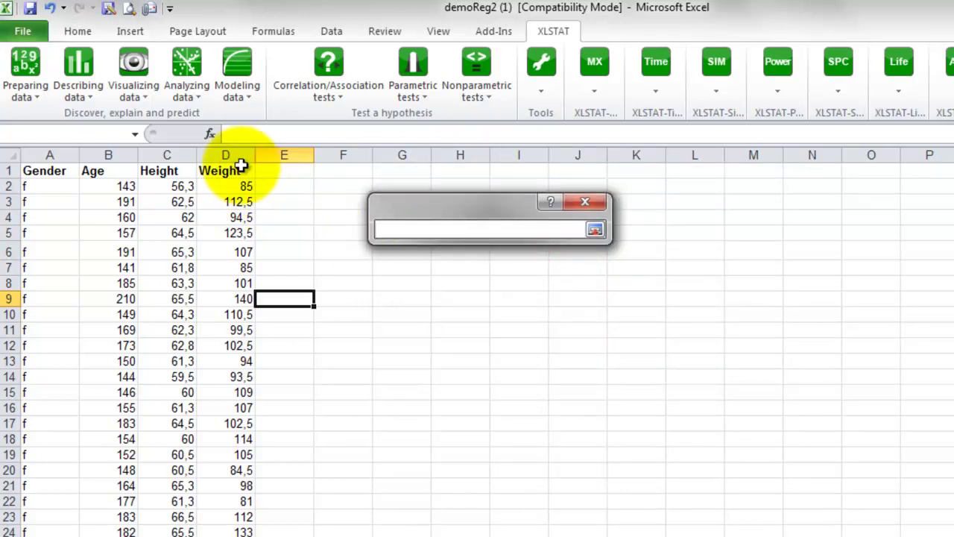
left_click(229, 152)
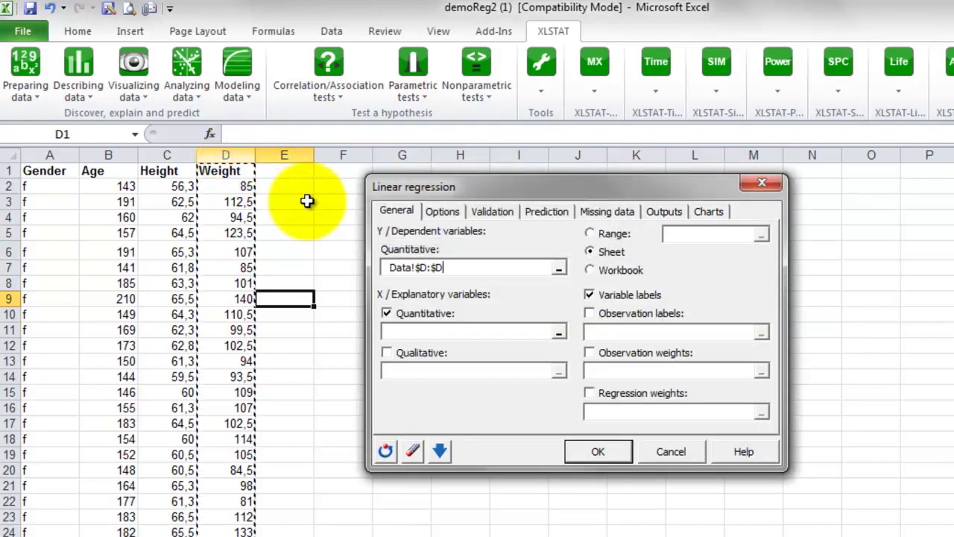
left_click(559, 334)
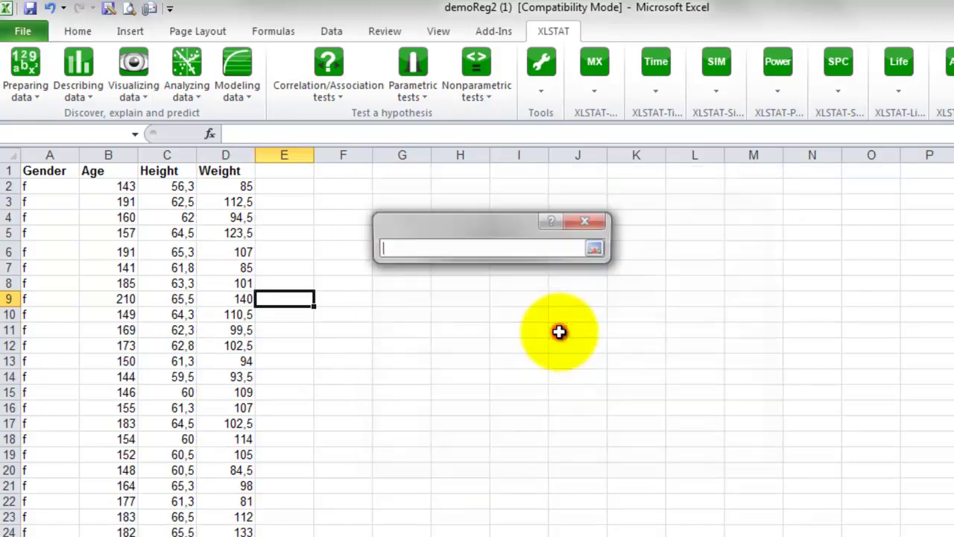
left_click(111, 155)
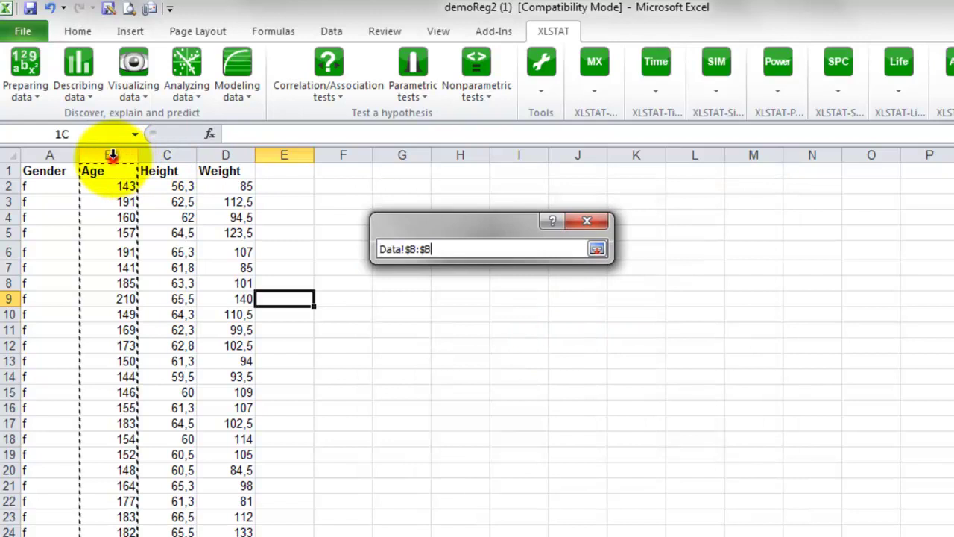
left_click_drag(112, 155, 152, 157)
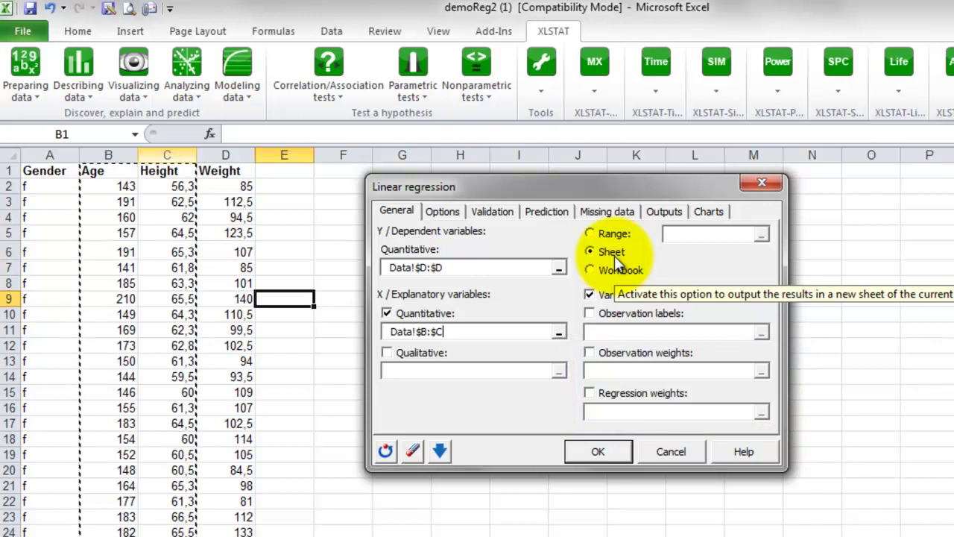
Review the Options, Validation, Prediction and Missing data settings, leaving all defaults unchanged
left_click(446, 211)
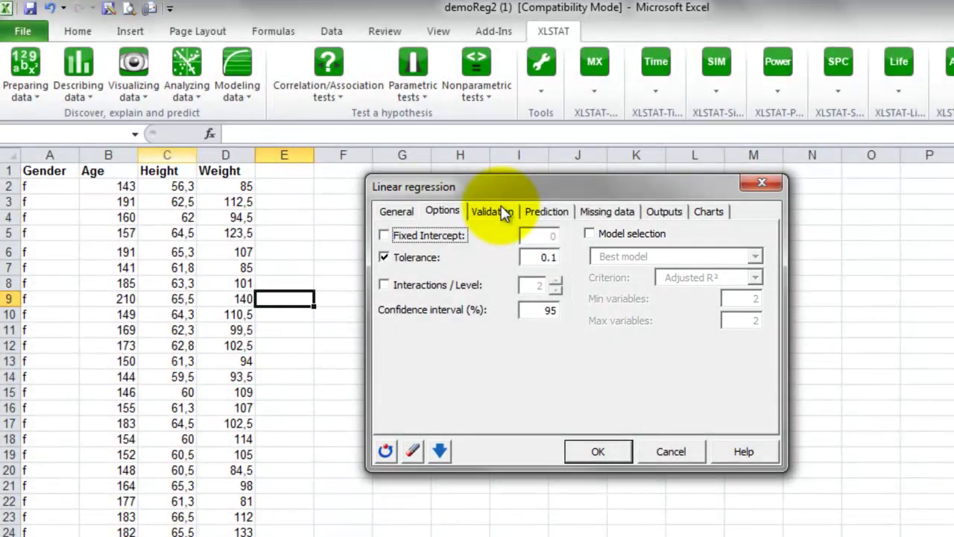
left_click(504, 213)
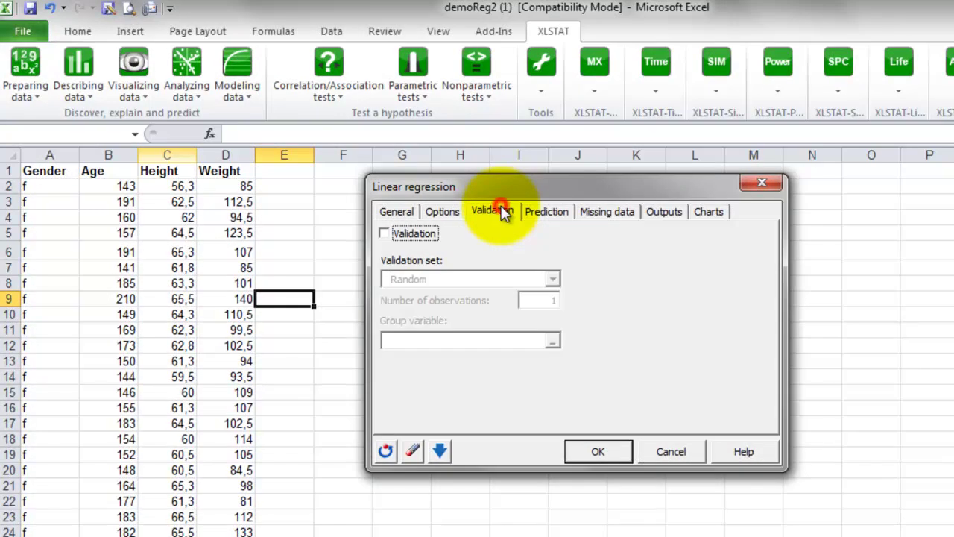
left_click(547, 213)
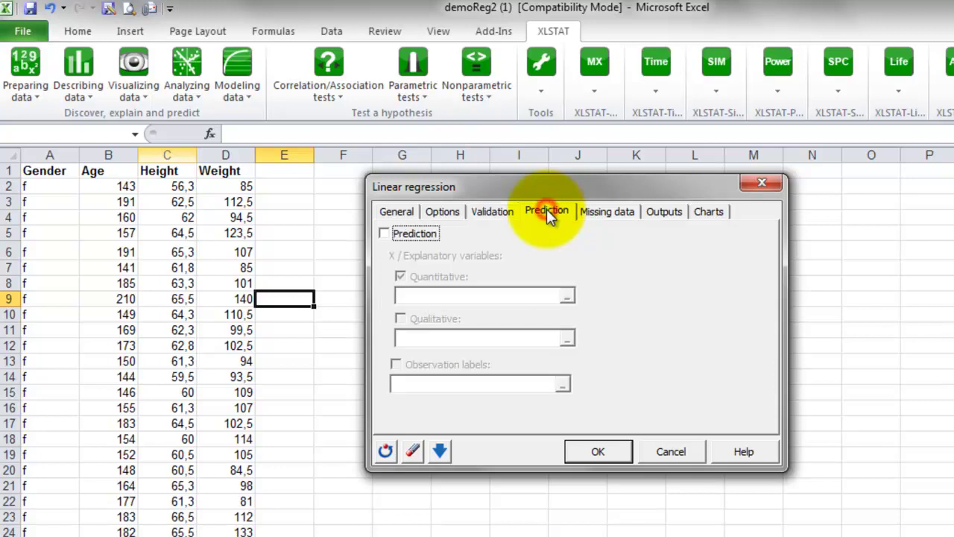
left_click(618, 209)
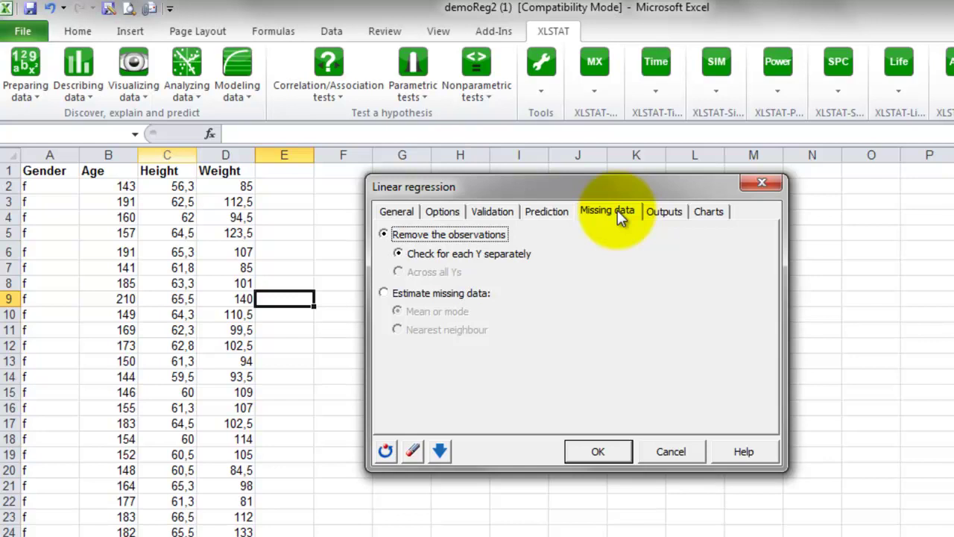
Tick Type I/III SS among the outputs and confirm all regression charts are enabled
left_click(666, 214)
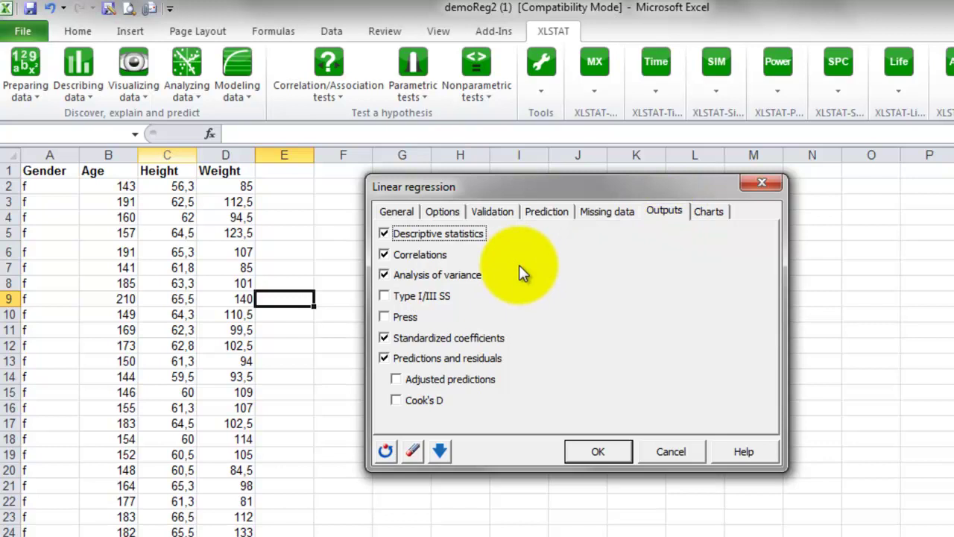
left_click(388, 297)
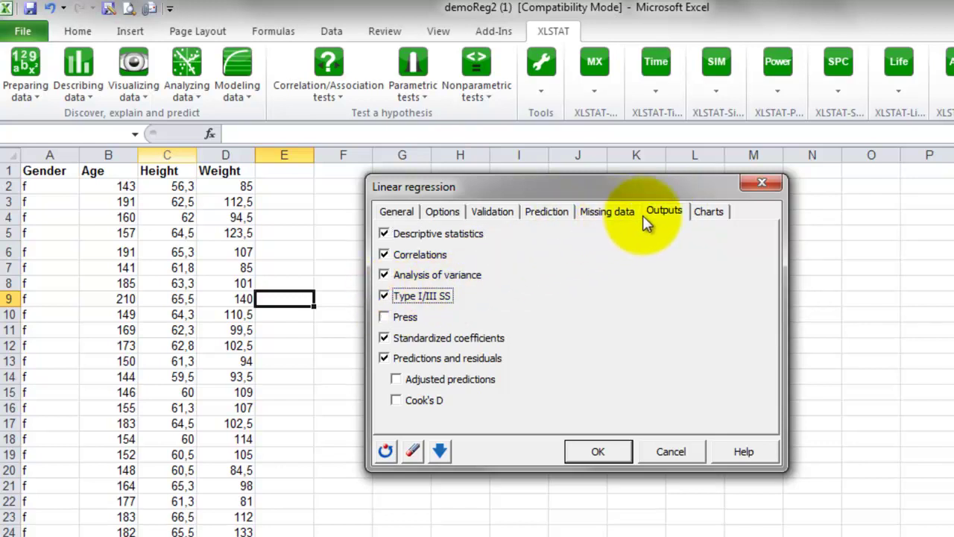
left_click(712, 211)
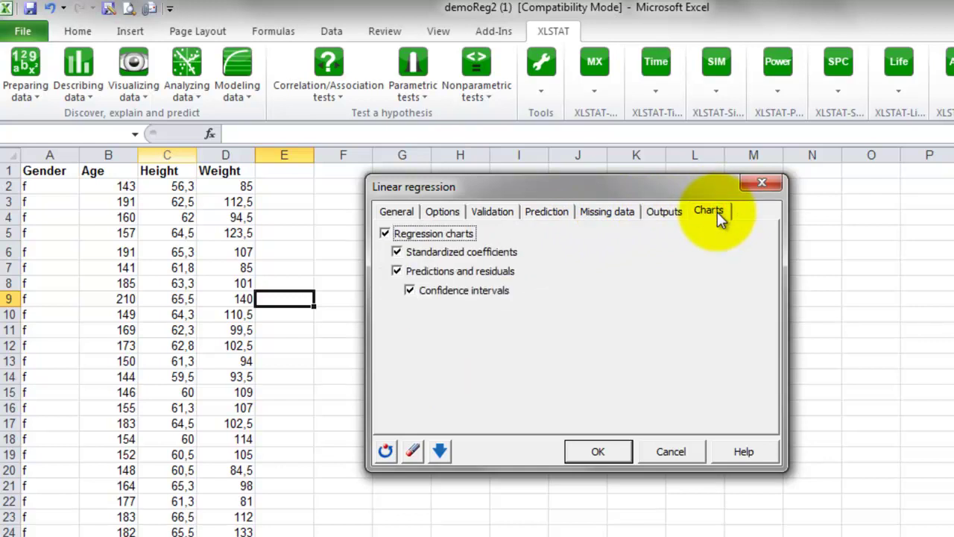
Run the regression and accept the 237-row Y and X selections
left_click(606, 454)
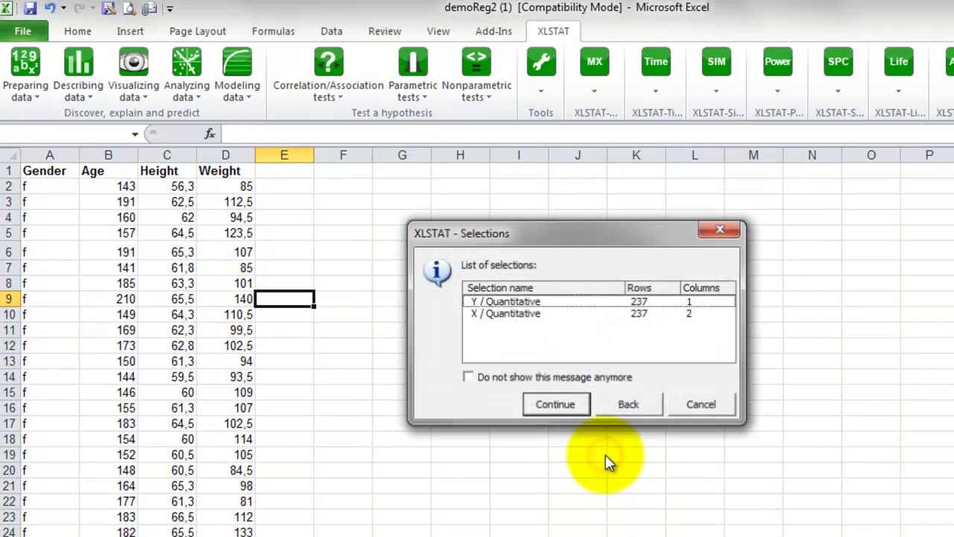
left_click(570, 407)
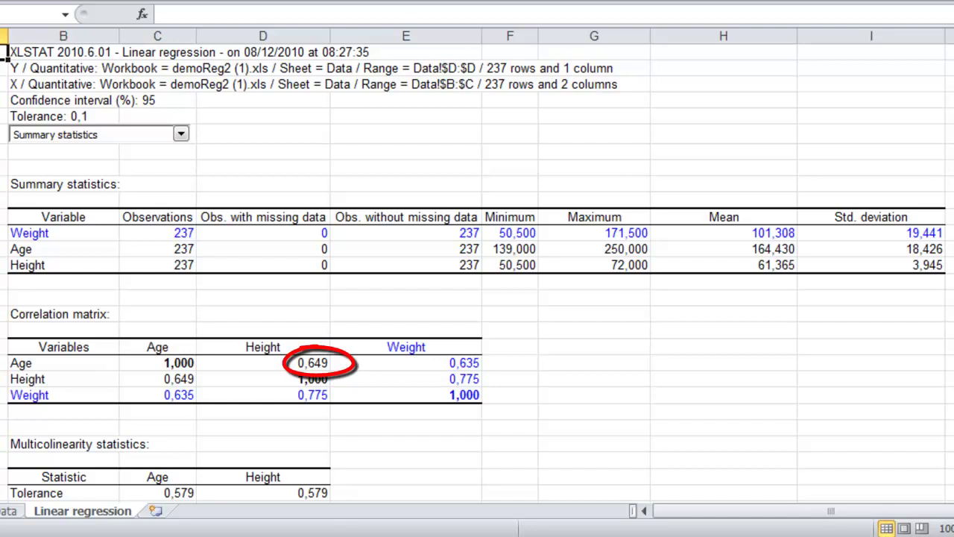
Scroll past summary statistics, correlations and goodness of fit to the ANOVA table (F = 199,610)
scroll(477, 274, "down", 1)
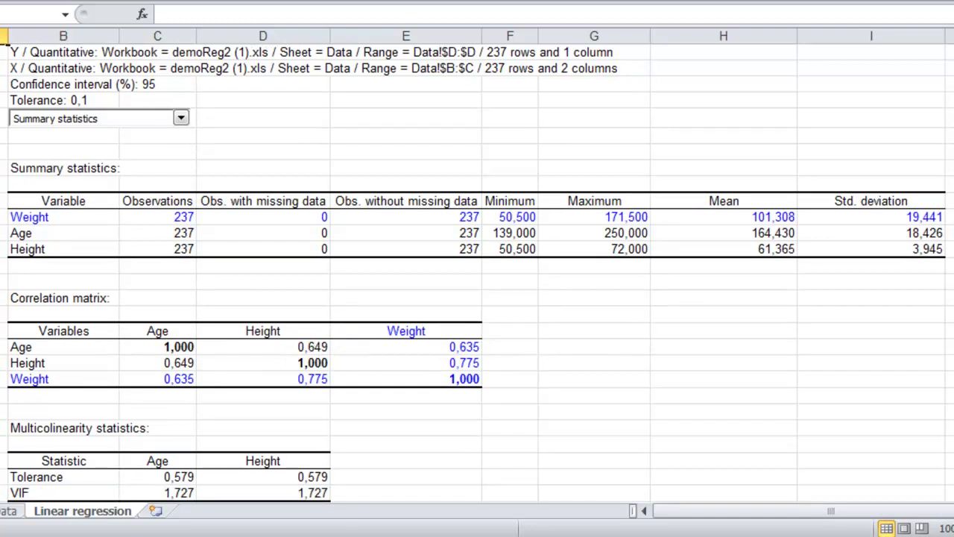
scroll(477, 274, "down", 5)
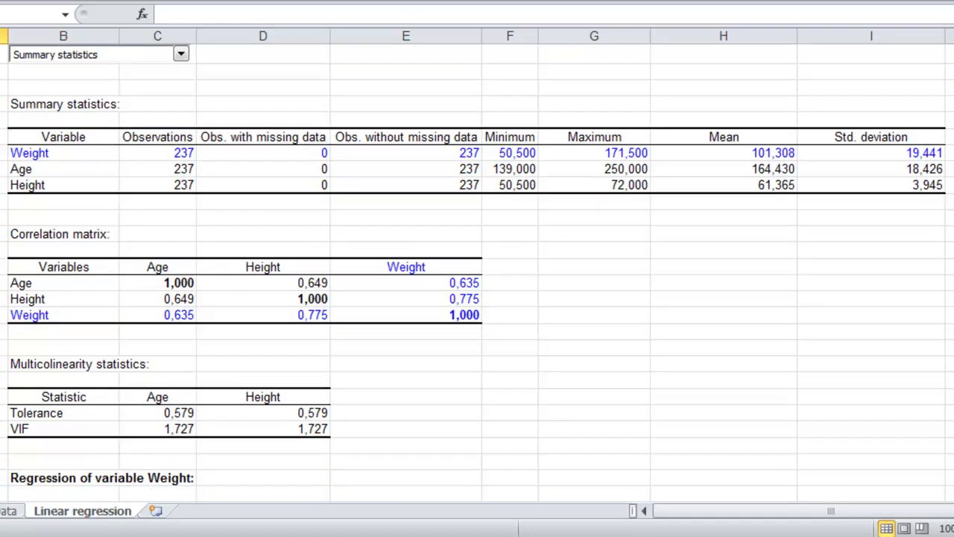
scroll(478, 274, "down", 6)
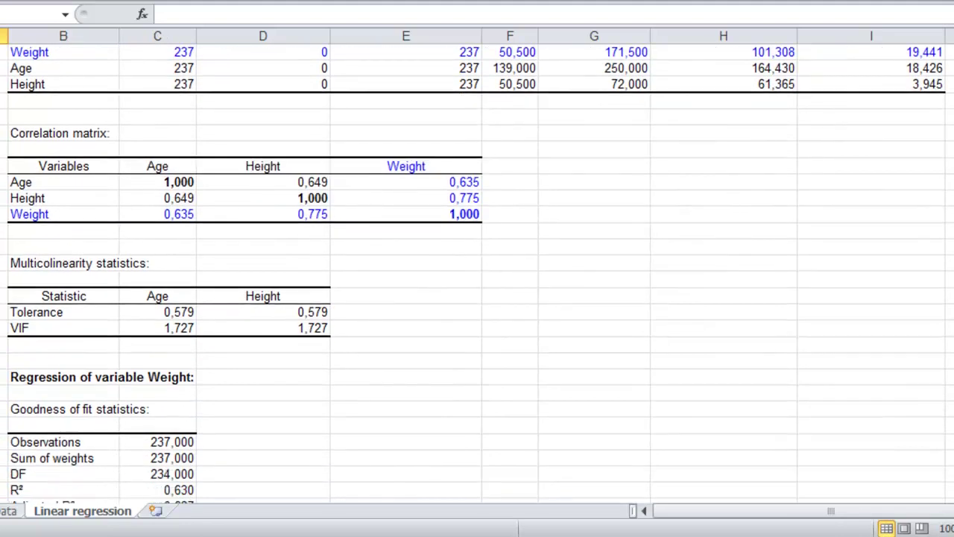
scroll(477, 274, "down", 7)
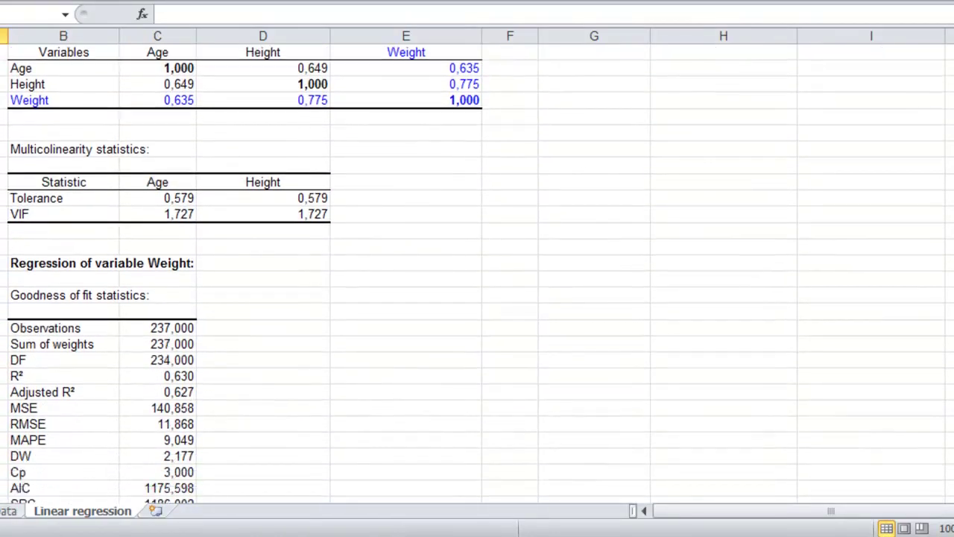
scroll(477, 273, "down", 1)
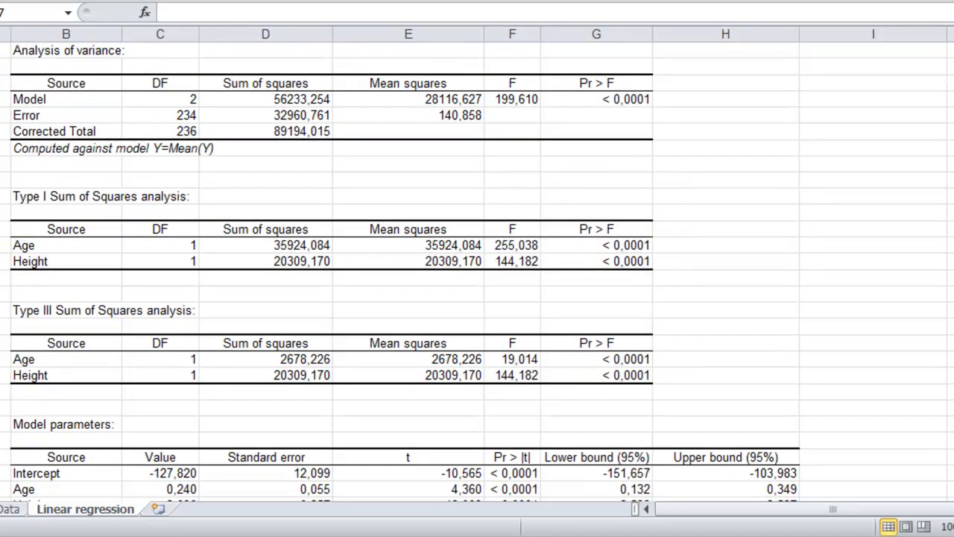
Scroll from column H past model parameters and the equation to the standardized coefficients chart
left_click(726, 50)
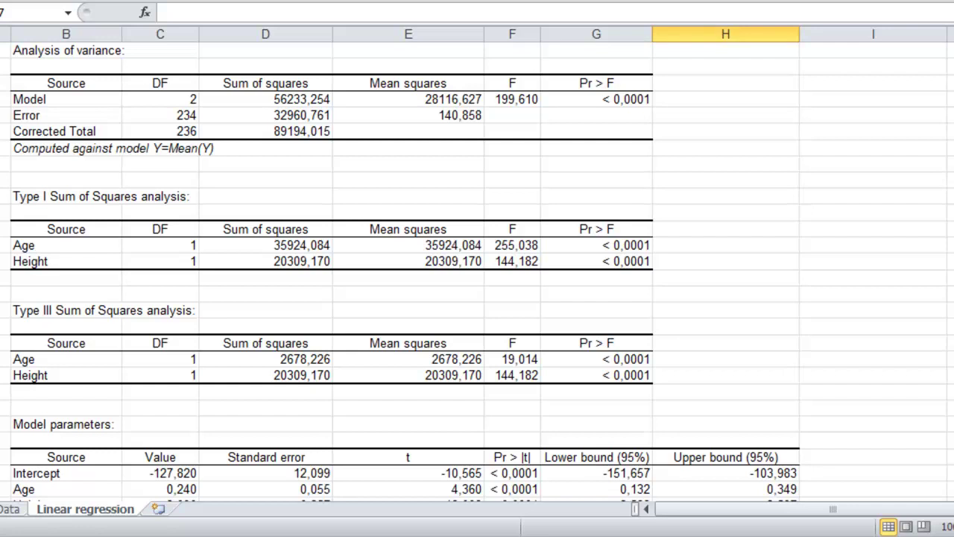
scroll(477, 273, "down", 4)
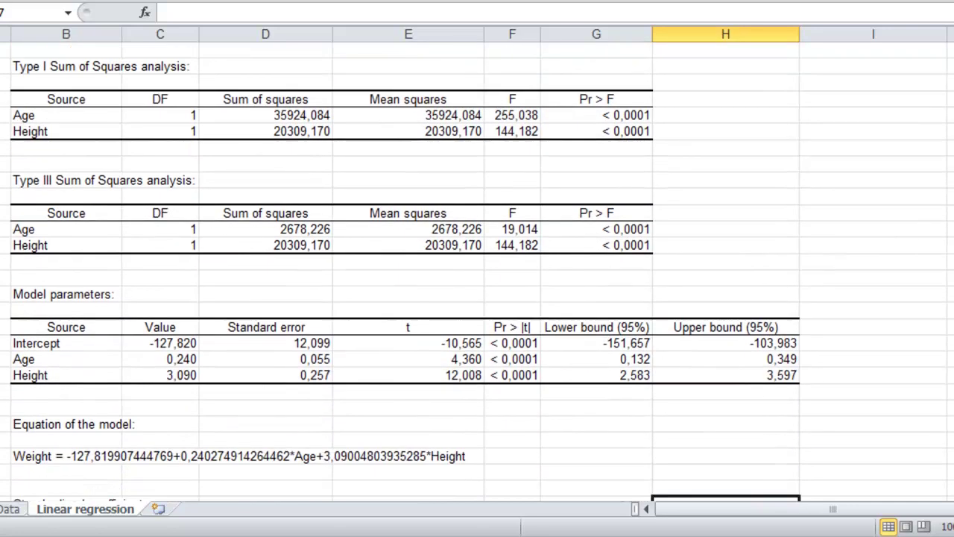
scroll(478, 273, "down", 3)
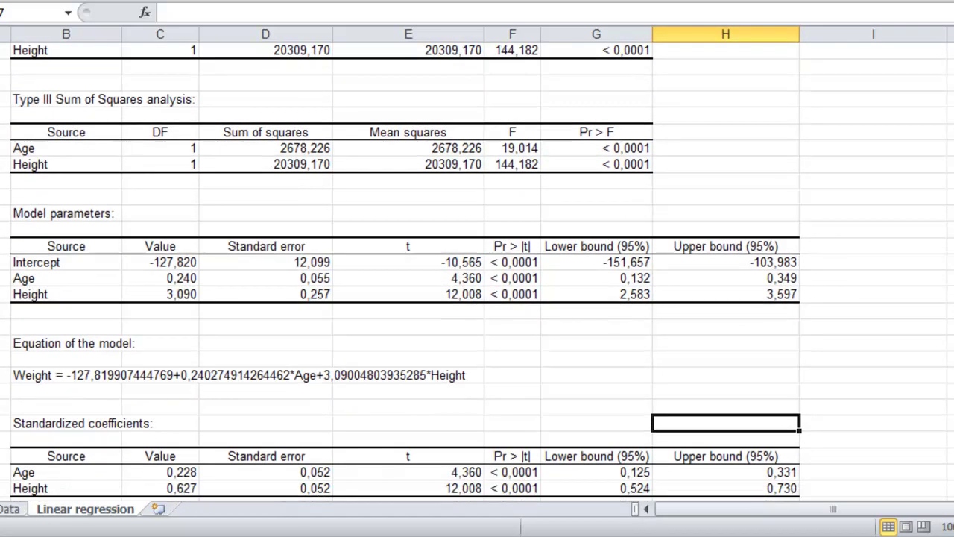
scroll(477, 272, "down", 1)
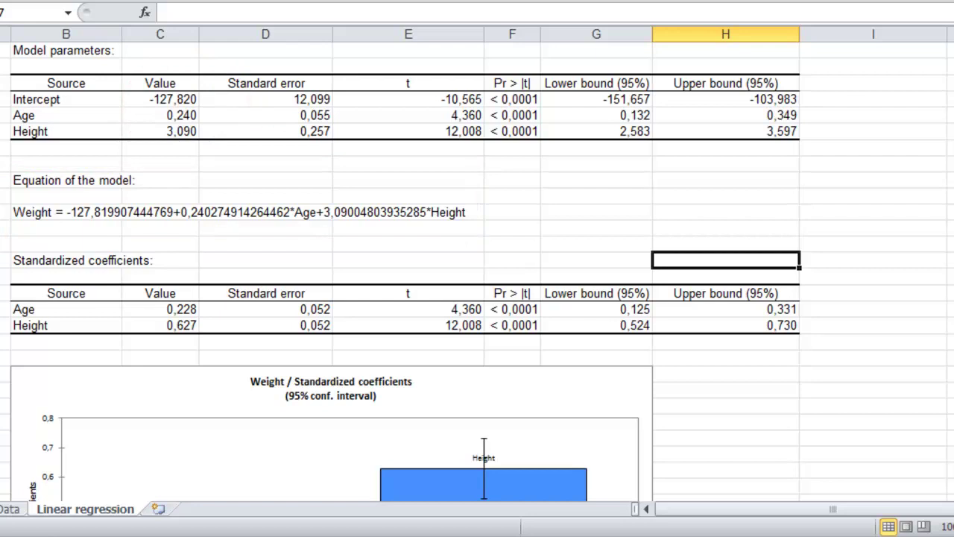
scroll(477, 273, "down", 6)
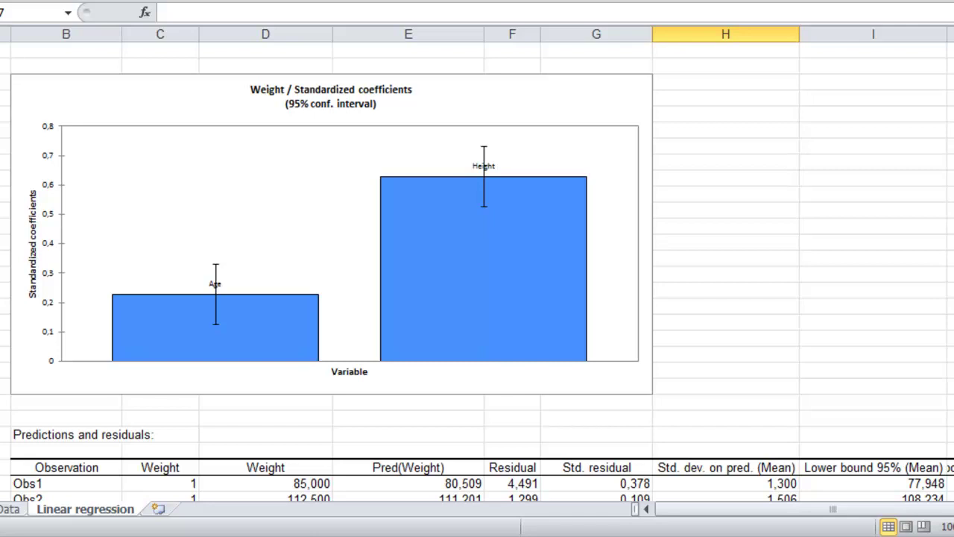
Scroll through the Obs1–Obs237 predictions and residuals table to the standardized residual charts
scroll(477, 273, "down", 7)
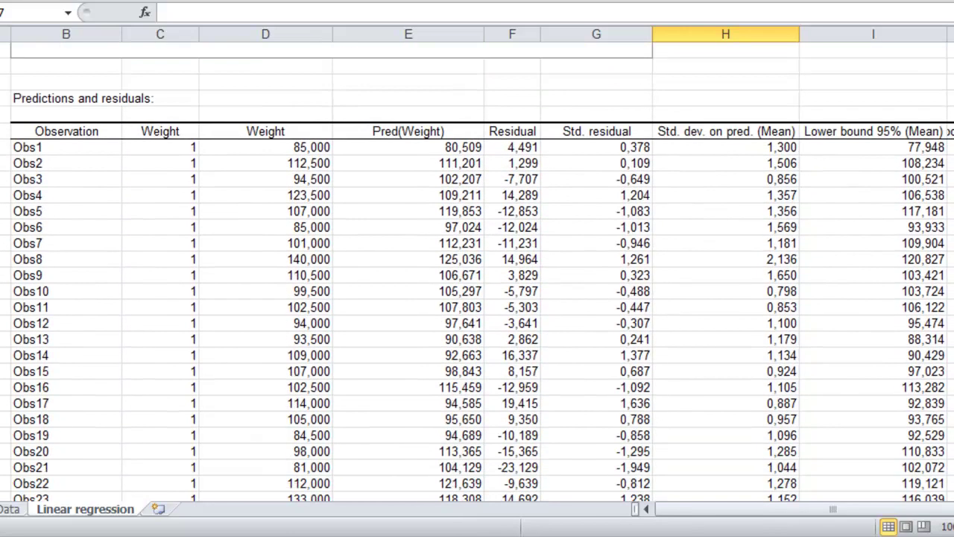
scroll(477, 273, "down", 1)
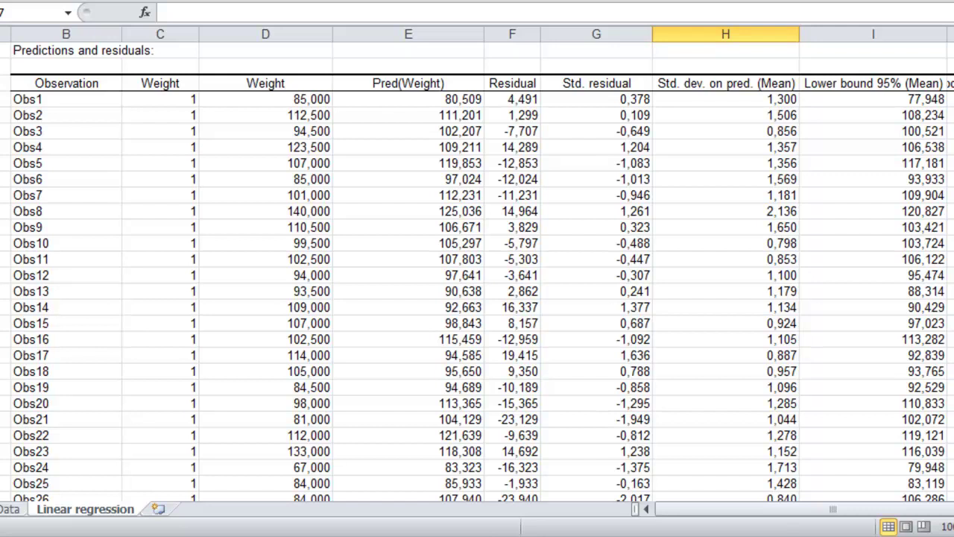
scroll(477, 273, "down", 20)
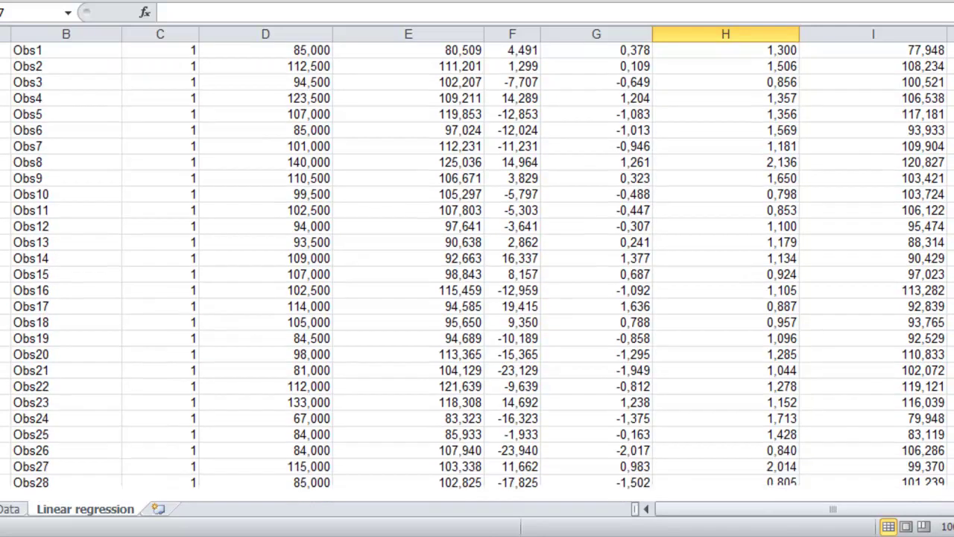
scroll(477, 273, "down", 20)
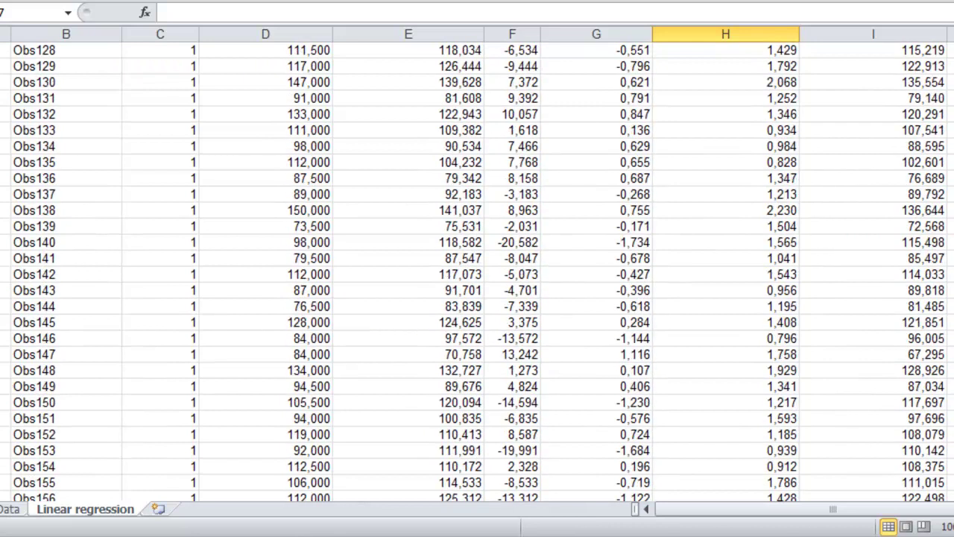
scroll(478, 273, "down", 6)
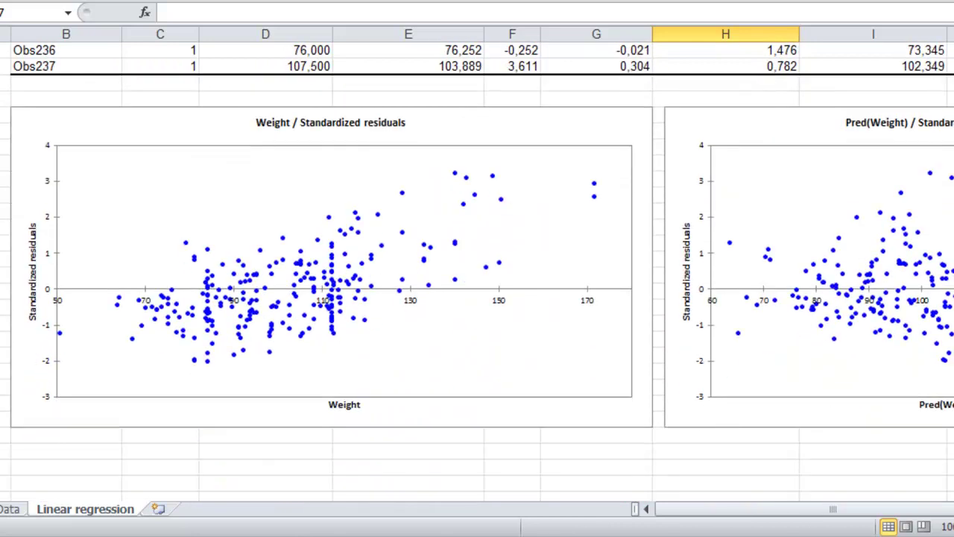